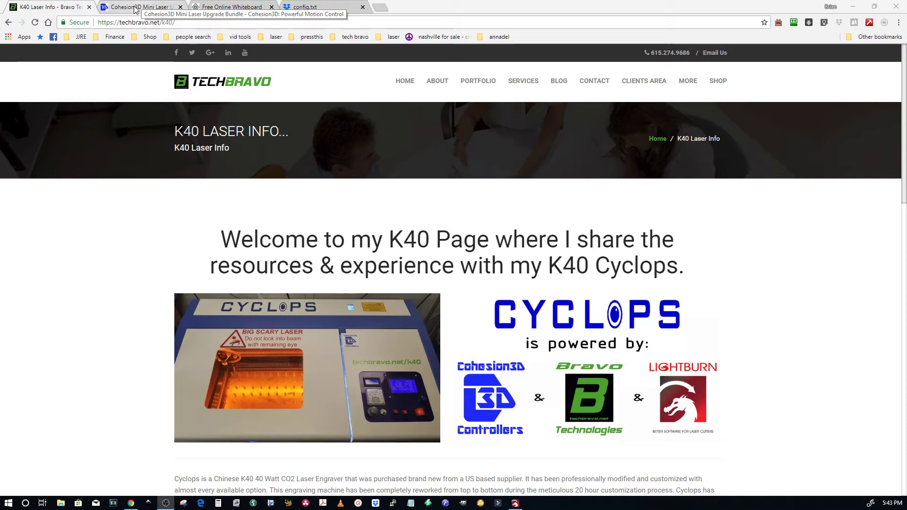
Review the Cohesion3D Mini Laser Upgrade Bundle page, the whiteboard photo marking the laser bed corners, and config.txt
left_click(136, 8)
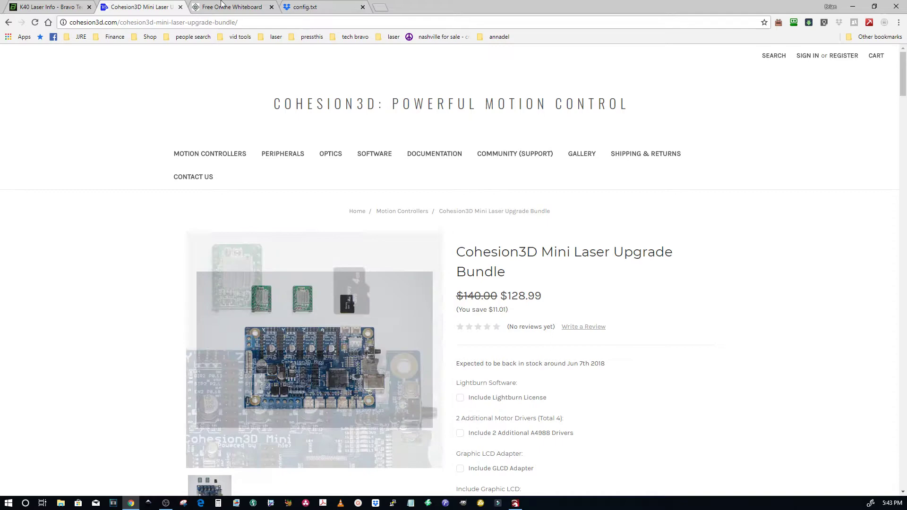
left_click(245, 6)
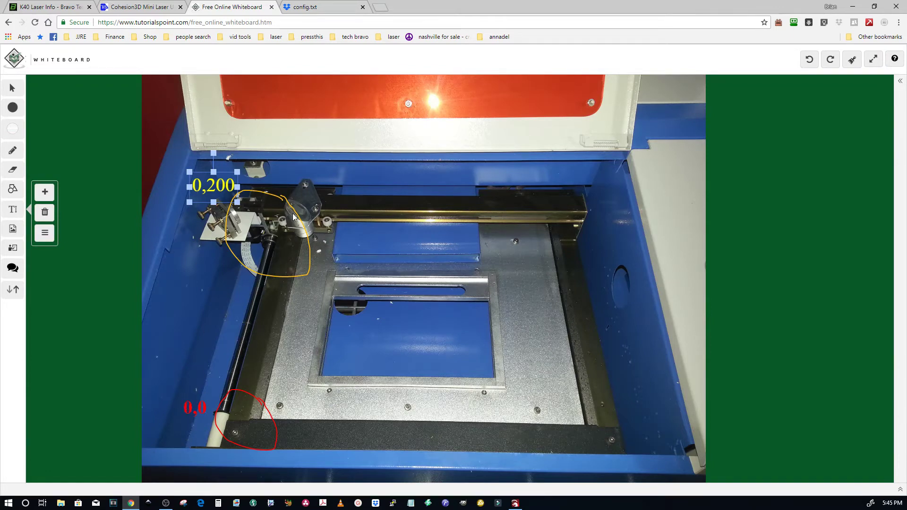
left_click(137, 6)
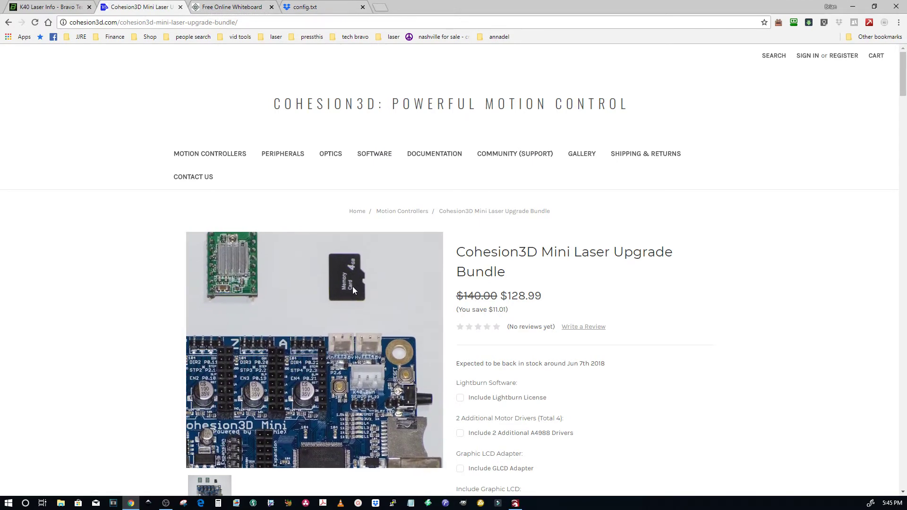
left_click(307, 6)
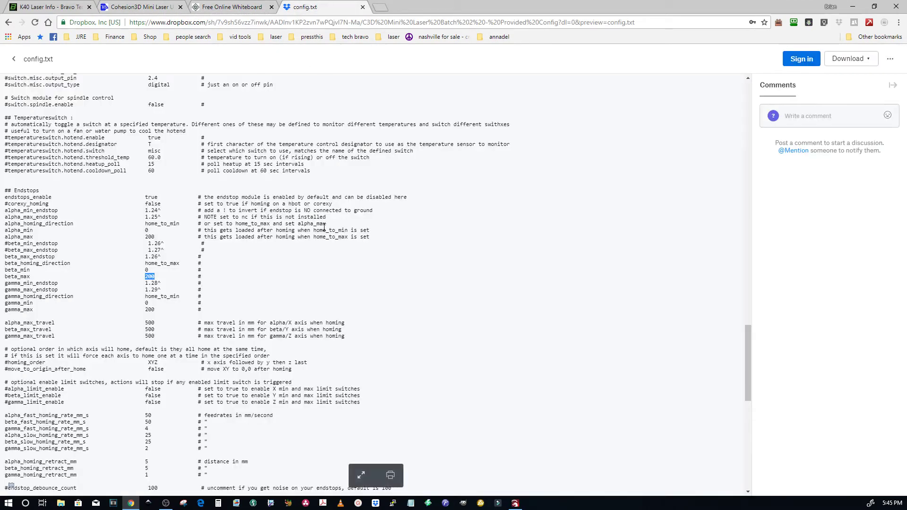
left_click(146, 9)
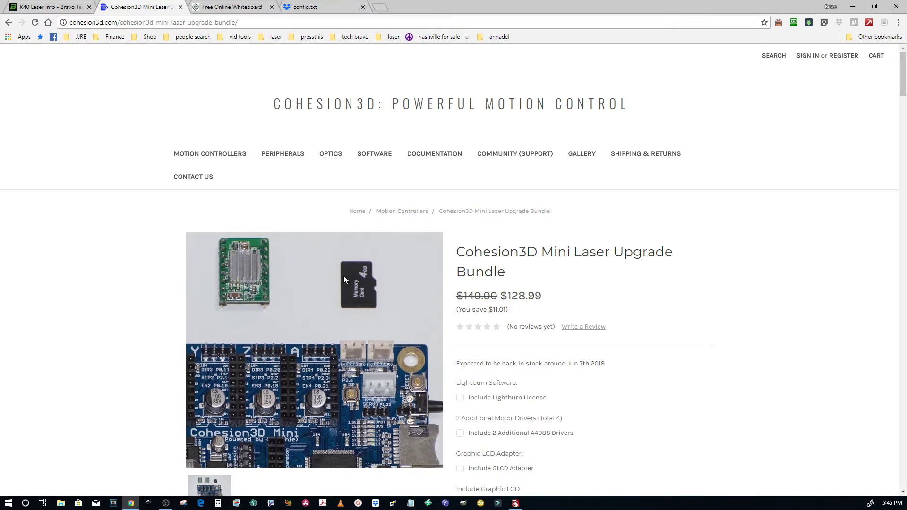
left_click(218, 4)
left_click(305, 7)
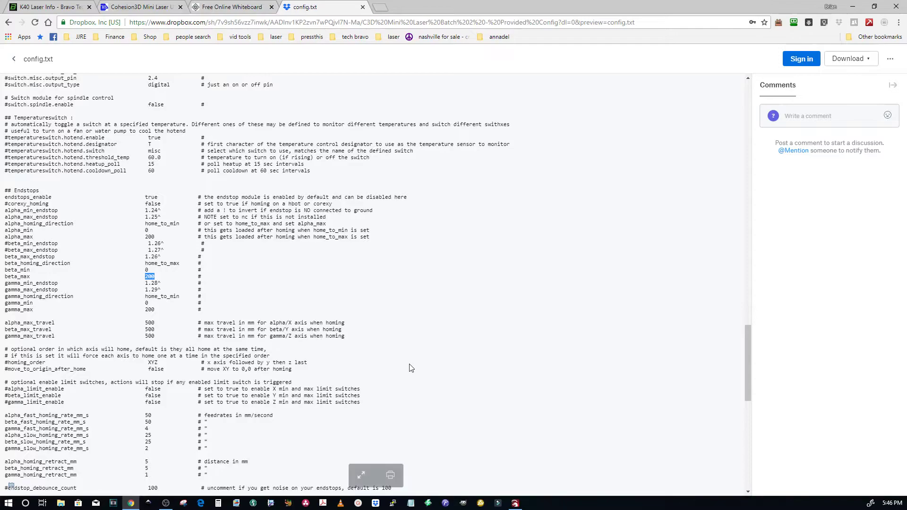
Search config.txt for "endstop" and highlight the heading of the Endstops section
scroll(414, 339, "up", 10)
scroll(413, 339, "up", 15)
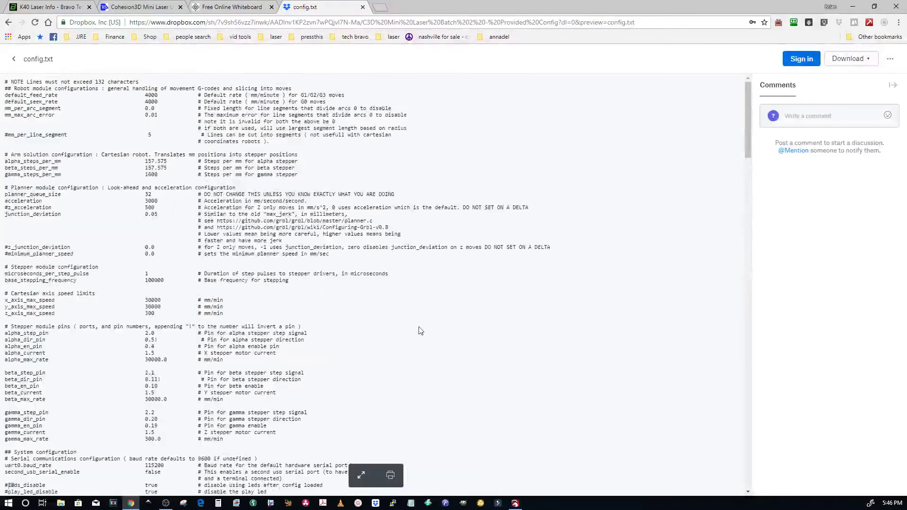
key("ctrl+f")
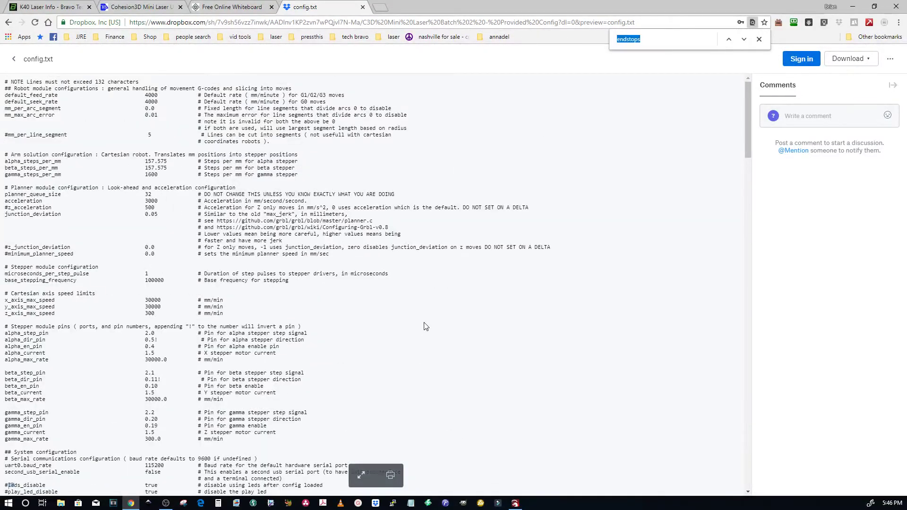
type("endstop")
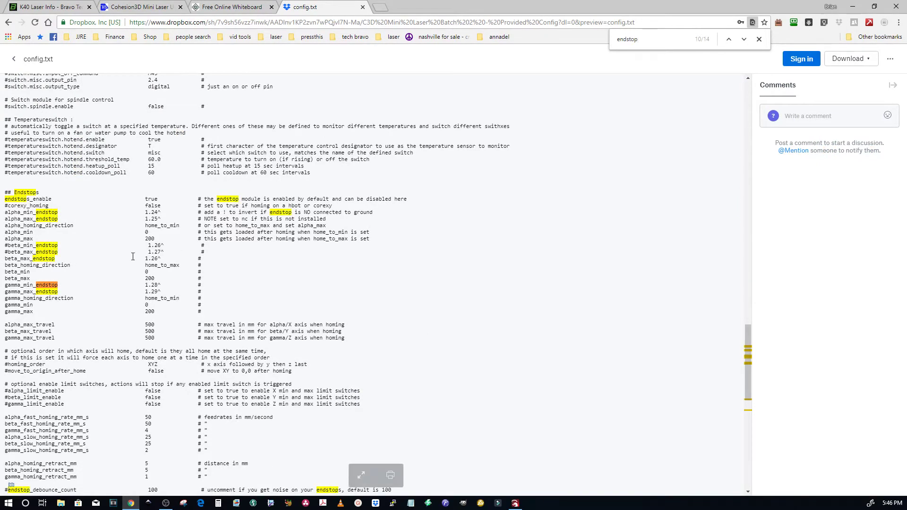
left_click_drag(5, 193, 311, 353)
left_click_drag(275, 179, 141, 194)
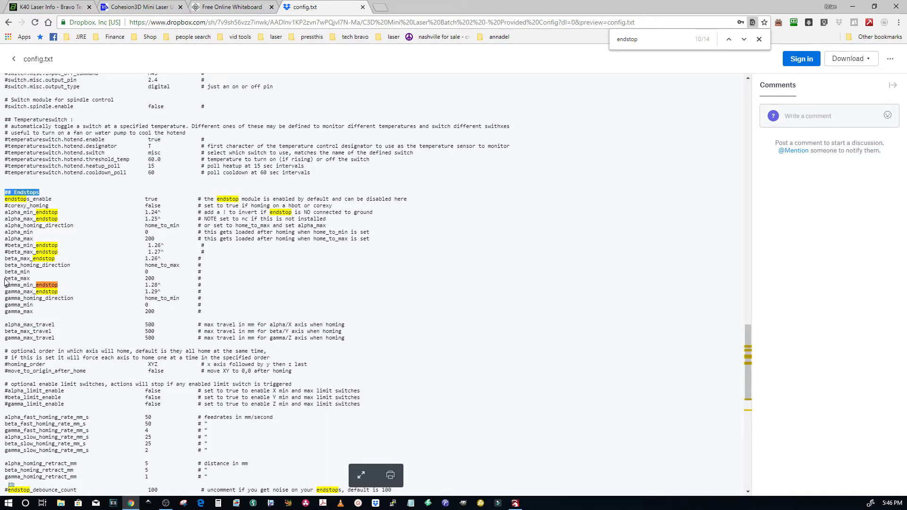
Highlight the beta_max line in the Endstops section of config.txt, and its value in particular
left_click_drag(4, 279, 168, 279)
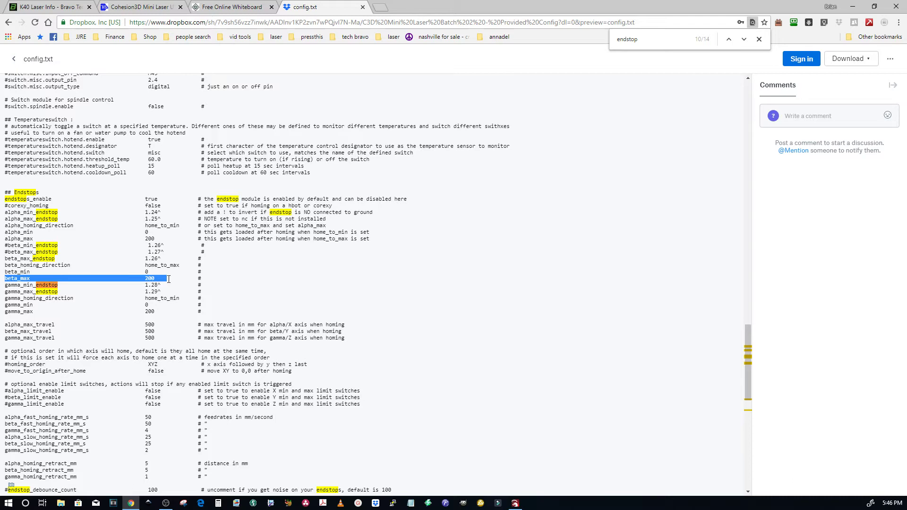
left_click(161, 278)
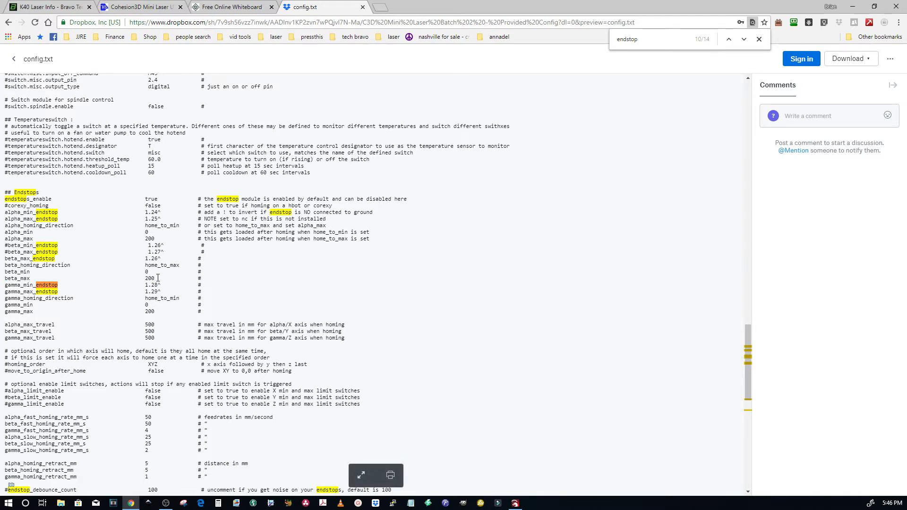
left_click_drag(155, 278, 8, 281)
left_click(130, 281)
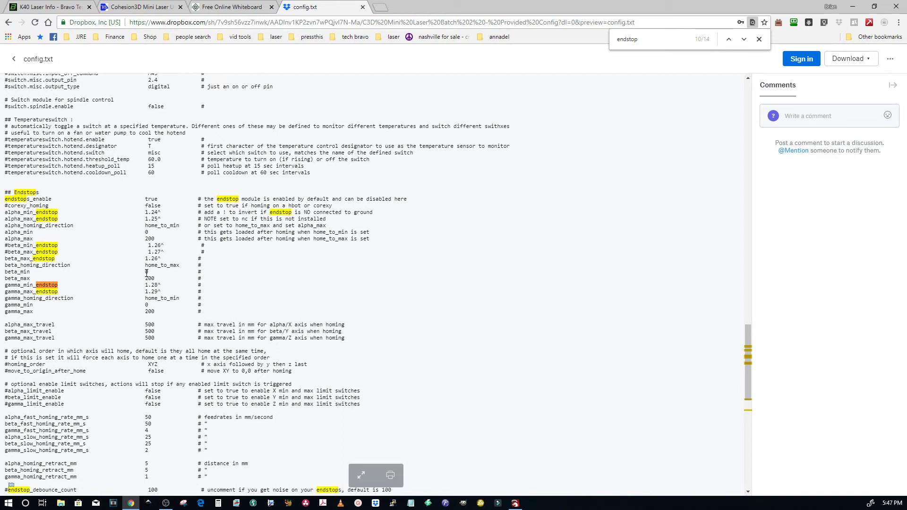
left_click_drag(160, 279, 143, 279)
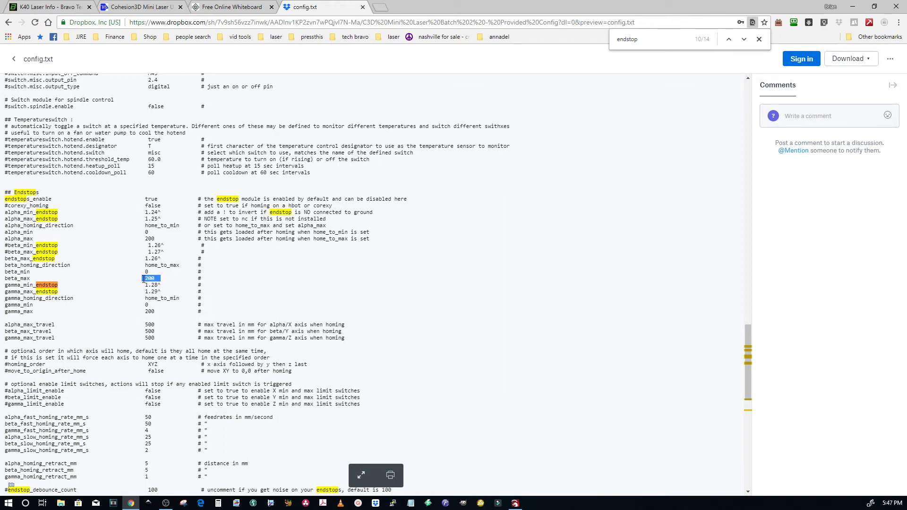
left_click_drag(155, 279, 143, 280)
double_click(150, 279)
mouse_move(160, 279)
left_mouse_down()
mouse_move(186, 278)
mouse_move(142, 281)
left_mouse_up()
left_click(153, 280)
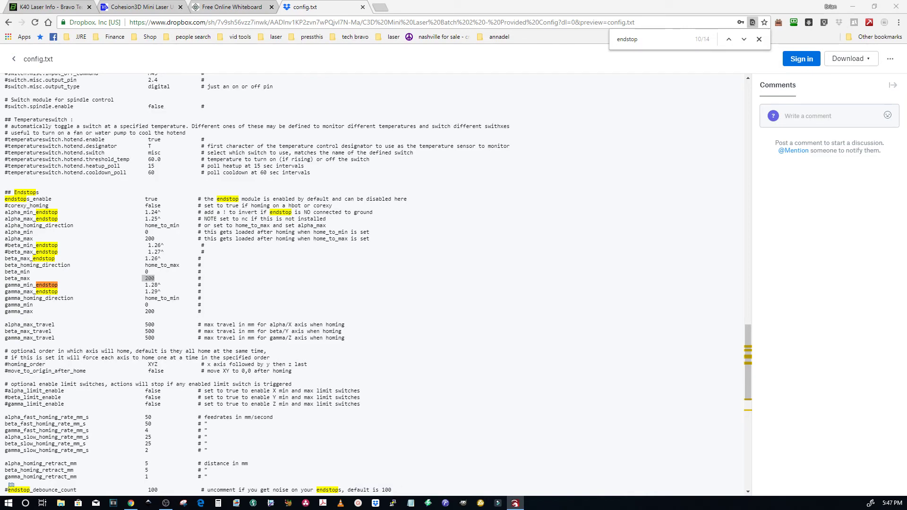
Switch to LightBurn and start a new device using the Cohesion3D (Smoothie) controller over Serial/USB
left_click_drag(430, 297, 472, 1)
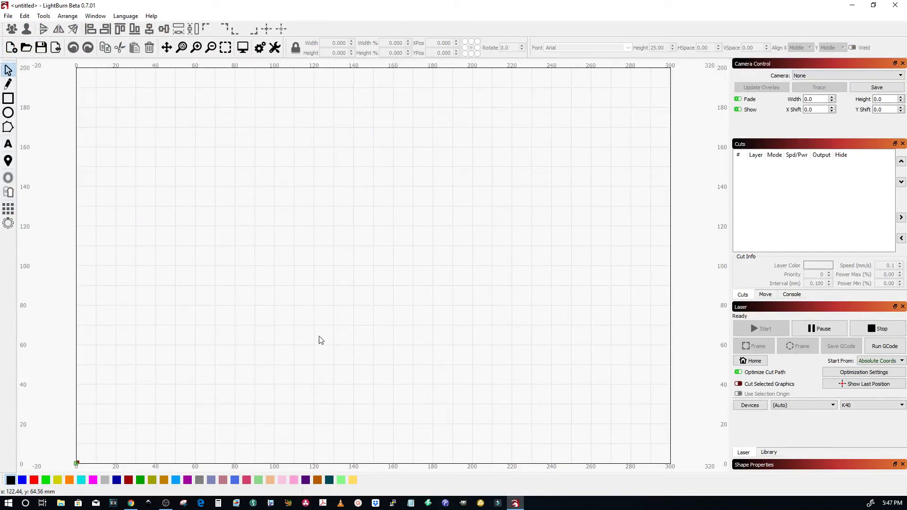
left_click(752, 407)
left_click(382, 307)
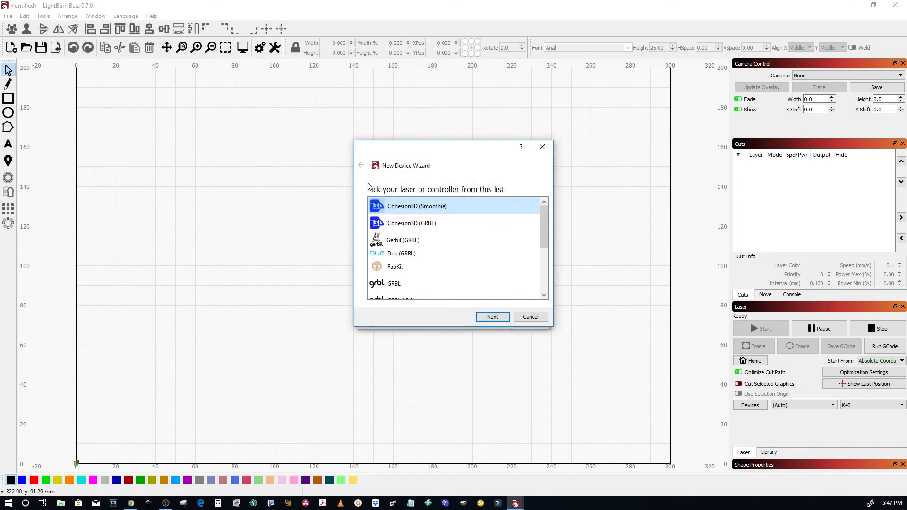
left_click(493, 321)
left_click(495, 324)
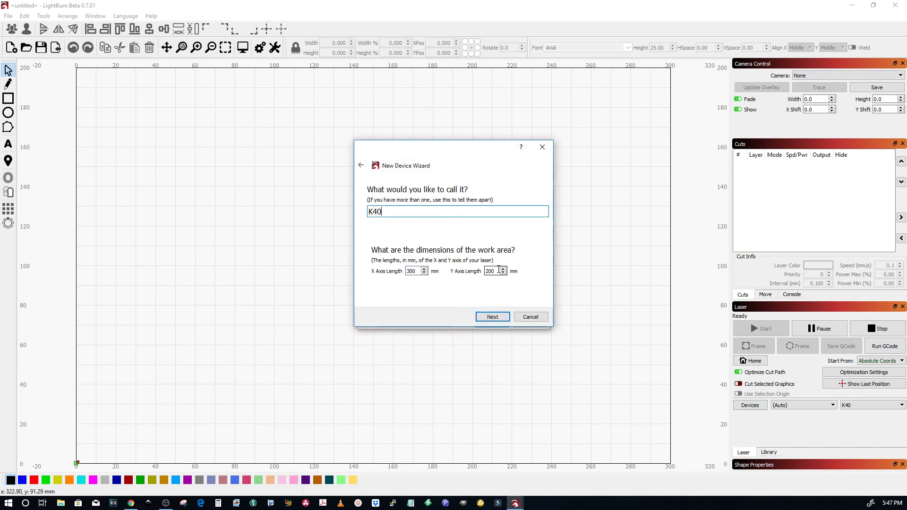
Keep K40 as the device name and set its work area to 300 mm in X and 210 mm in Y
double_click(491, 271)
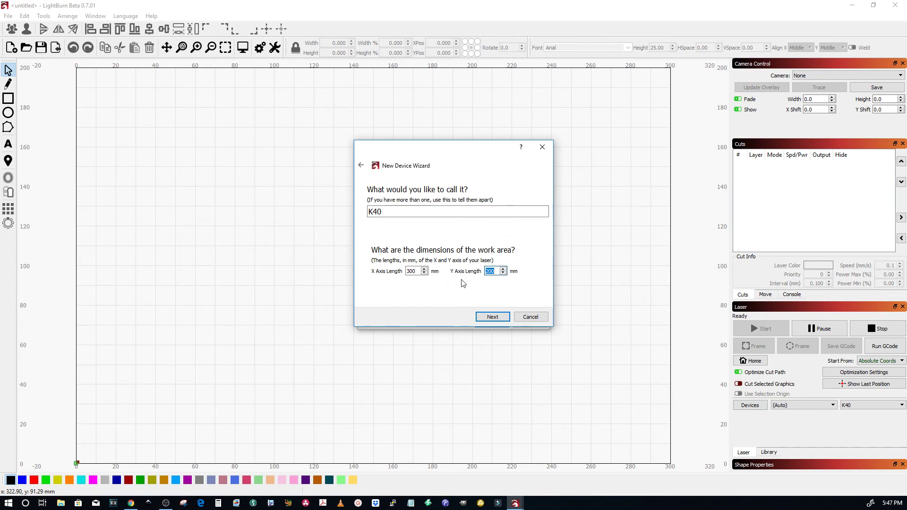
left_click(415, 271)
scroll(496, 271, "up", 1)
left_click(495, 322)
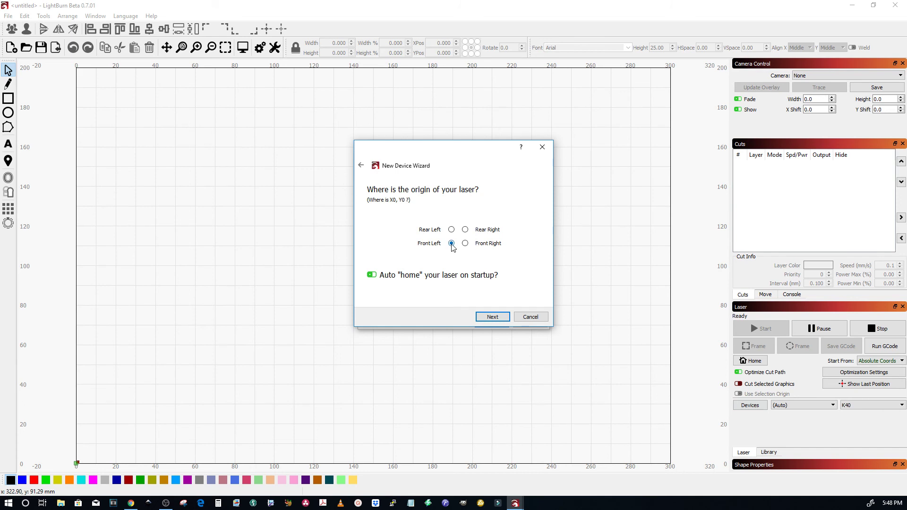
Set the laser origin to Front Left with auto-home on startup, finish the K40 device, and return to config.txt in the browser
left_click(451, 229)
left_click(452, 244)
left_click(503, 320)
left_click(503, 319)
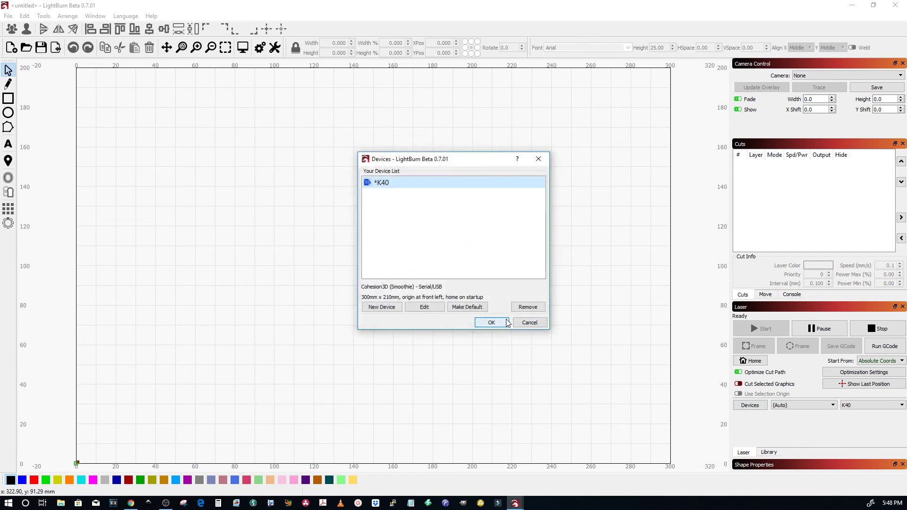
left_click(506, 322)
left_click(515, 502)
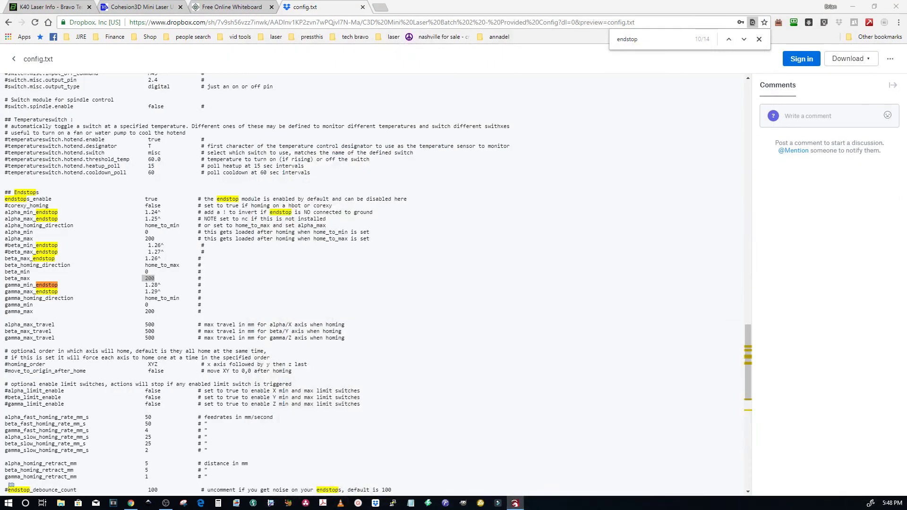